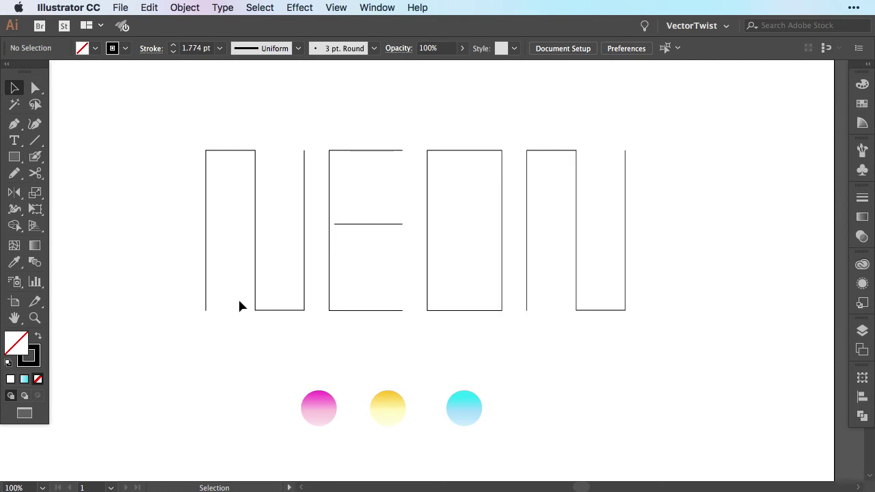
Swap fill and stroke so the pink gradient becomes the fill with no stroke.
{"action": "key", "text": "super+z"}
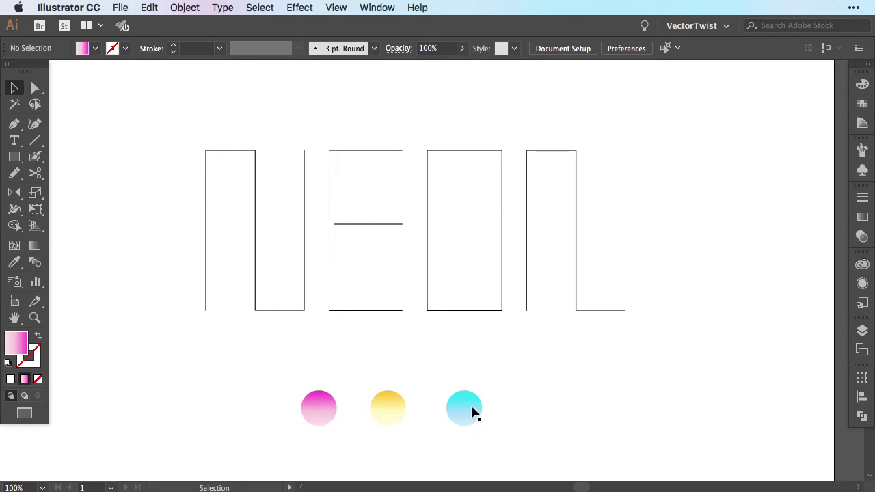
Select the magenta, yellow and cyan gradient circles and make a blend from them.
{"action": "left_click_drag", "start_coordinate": [279, 385], "coordinate": [482, 432]}
{"action": "left_click", "coordinate": [185, 7]}
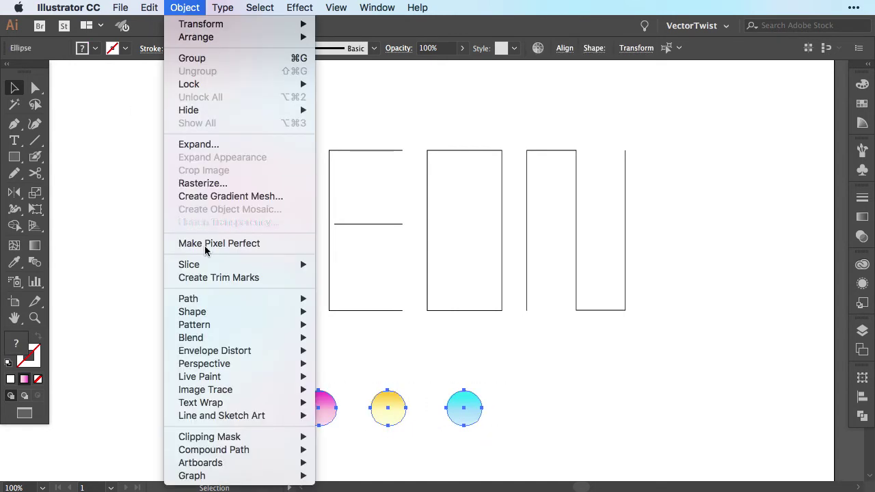
{"action": "mouse_move", "coordinate": [205, 340]}
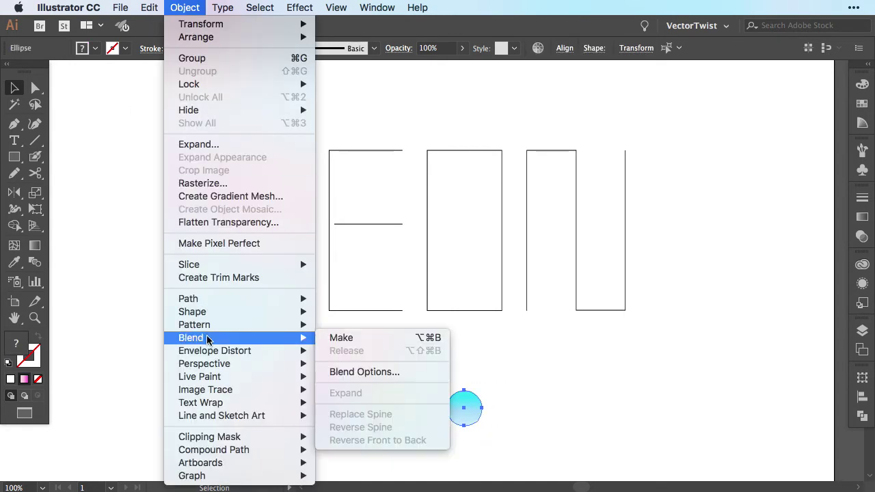
{"action": "left_click", "coordinate": [347, 338]}
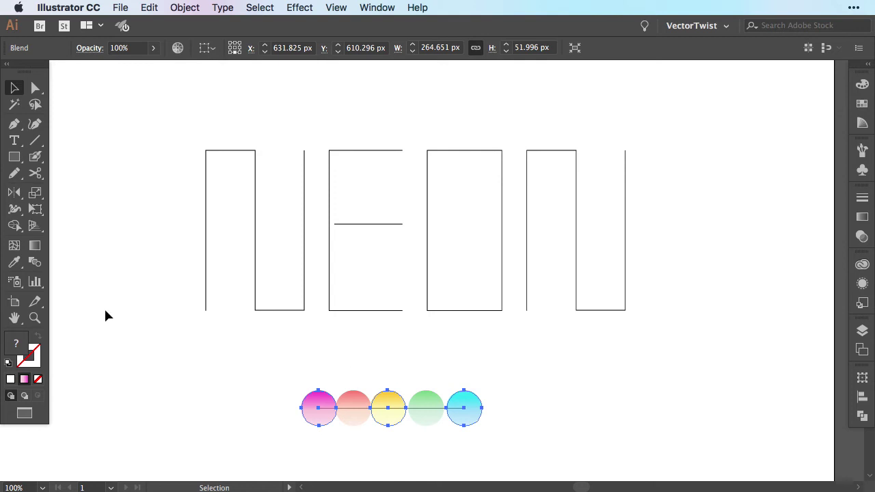
Set the circle blend's spacing to 400 specified steps, with Preview on.
{"action": "double_click", "coordinate": [34, 265]}
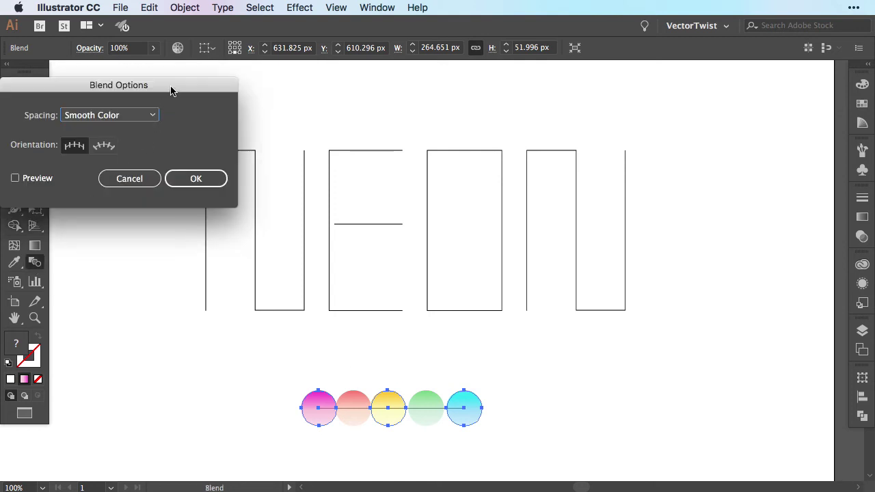
{"action": "left_click_drag", "start_coordinate": [169, 88], "coordinate": [399, 118]}
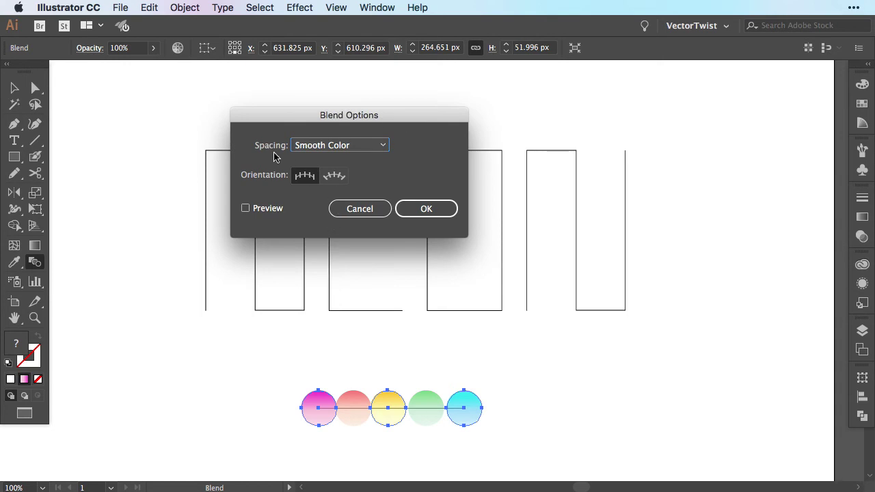
{"action": "left_click", "coordinate": [382, 145]}
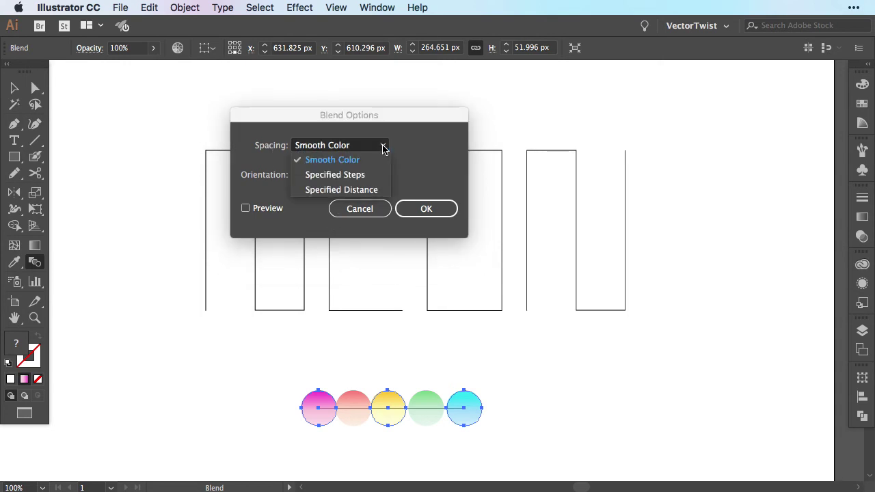
{"action": "left_click", "coordinate": [327, 176]}
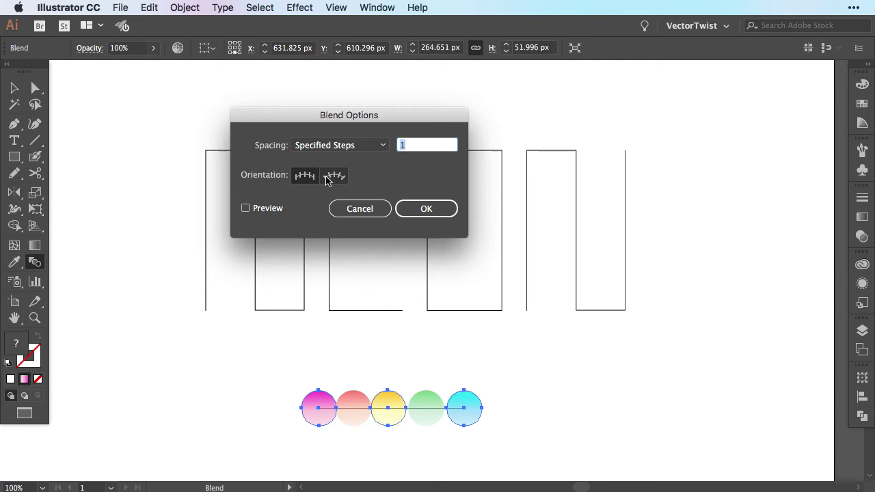
{"action": "left_click", "coordinate": [245, 209]}
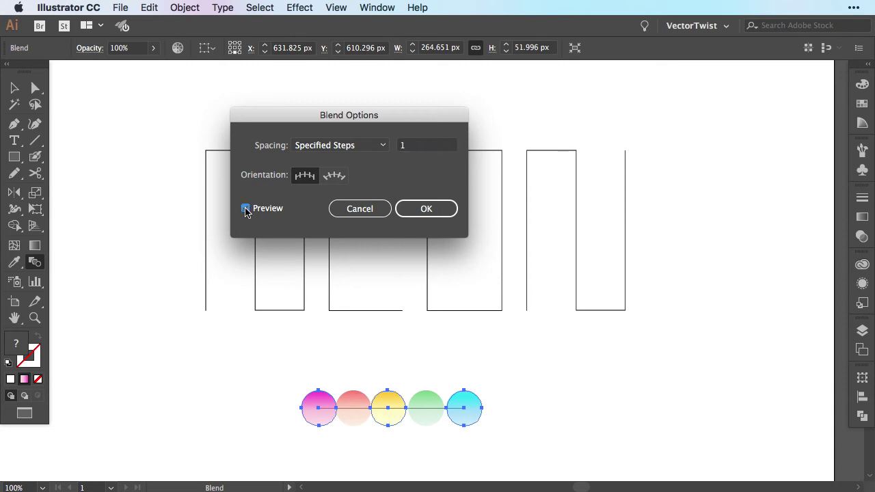
{"action": "left_click", "coordinate": [409, 144]}
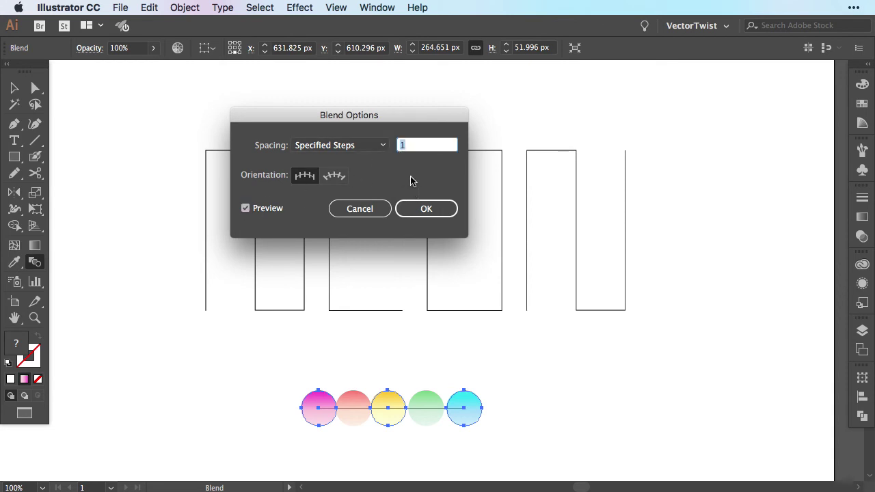
{"action": "type", "text": "400"}
{"action": "left_click", "coordinate": [245, 209]}
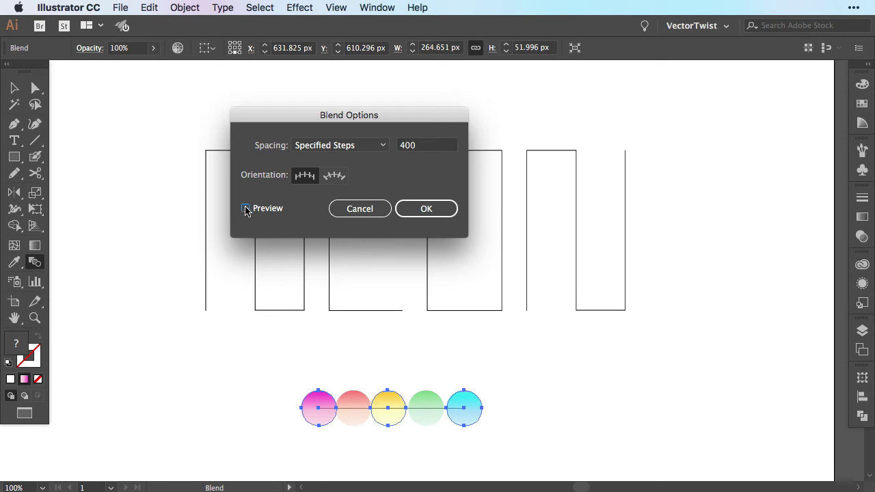
{"action": "left_click", "coordinate": [245, 209]}
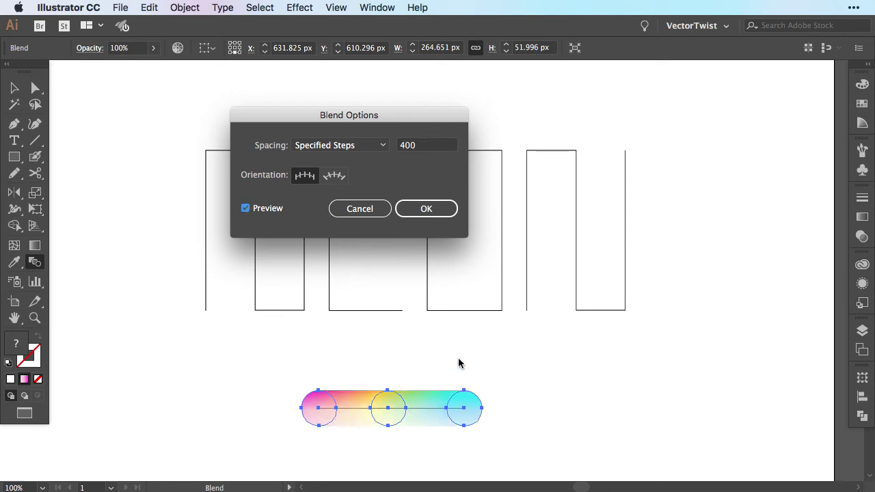
{"action": "left_click", "coordinate": [425, 213]}
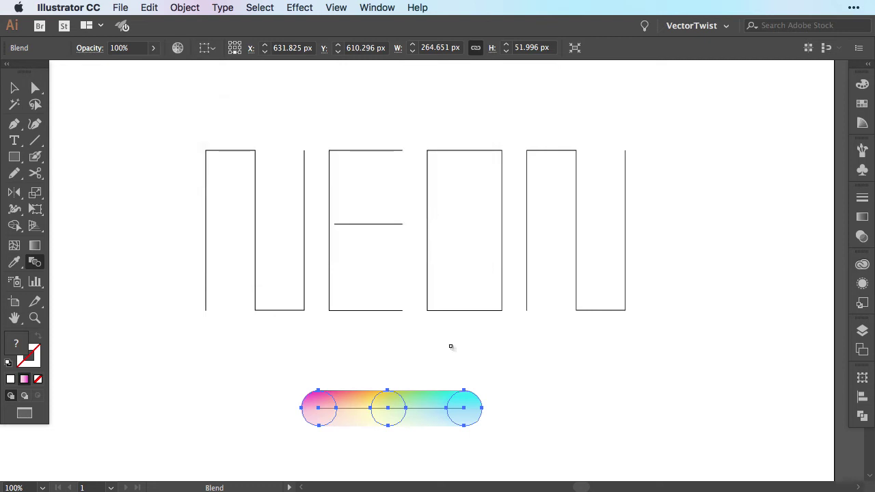
Move the rainbow tube to the lower left and Alt-drag a duplicate beside it.
{"action": "key", "text": "v"}
{"action": "left_click", "coordinate": [457, 348]}
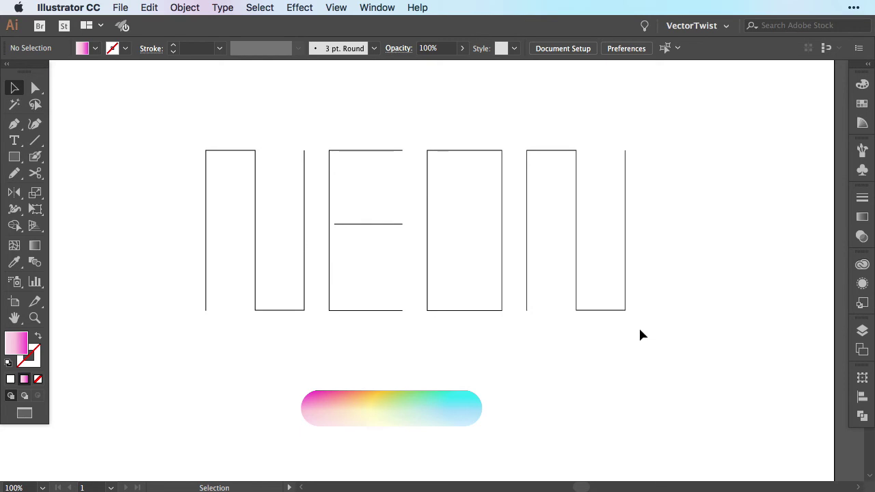
{"action": "left_click_drag", "start_coordinate": [394, 408], "coordinate": [168, 417]}
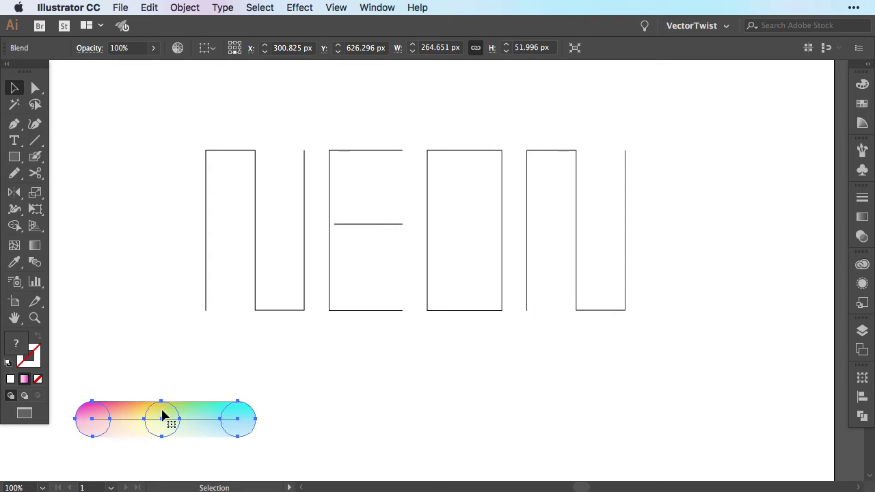
{"action": "left_click_drag", "start_coordinate": [162, 415], "coordinate": [351, 412]}
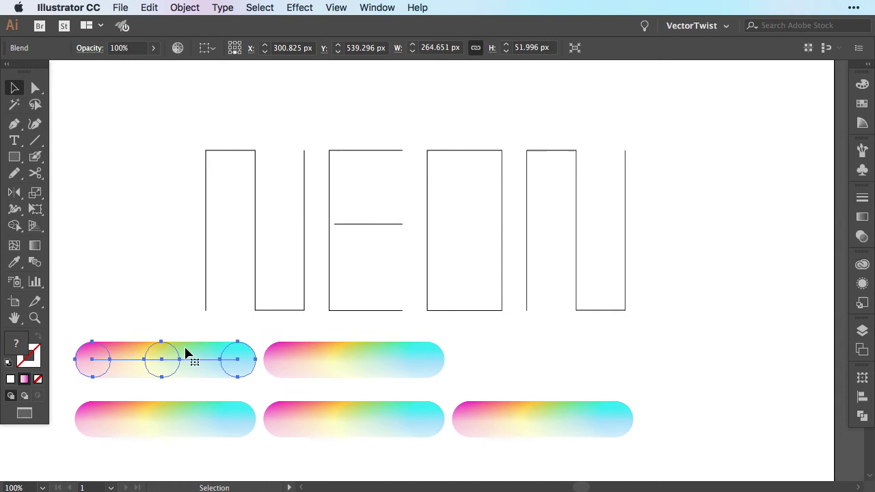
Replace the spine of a spare rainbow blend with the N letter path.
{"action": "left_click", "coordinate": [206, 263], "text": "shift"}
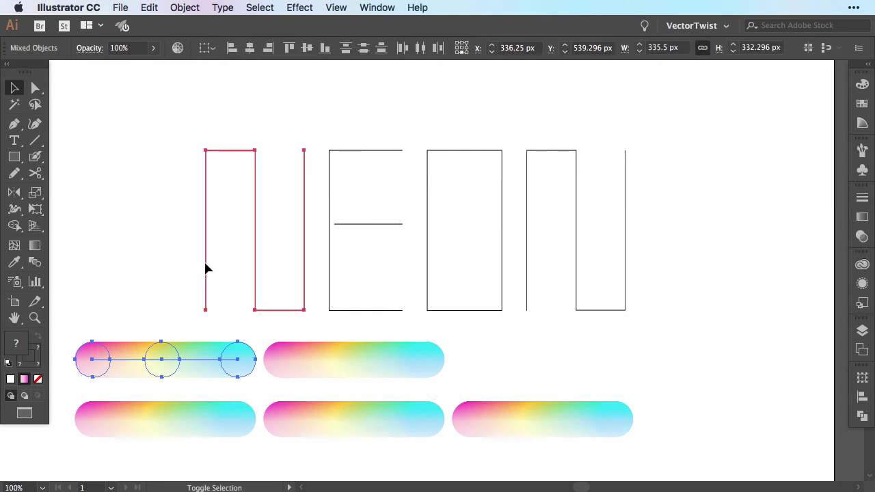
{"action": "left_click", "coordinate": [185, 7]}
{"action": "mouse_move", "coordinate": [217, 340]}
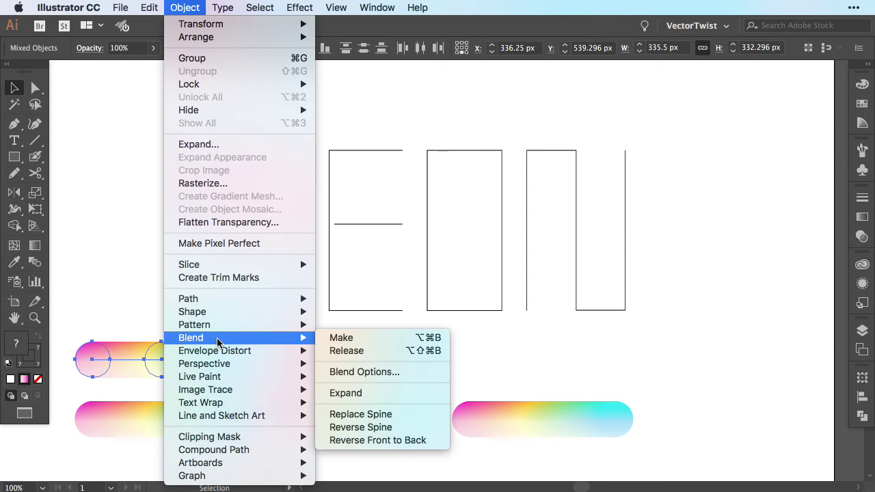
{"action": "left_click", "coordinate": [373, 414]}
{"action": "left_click", "coordinate": [479, 367]}
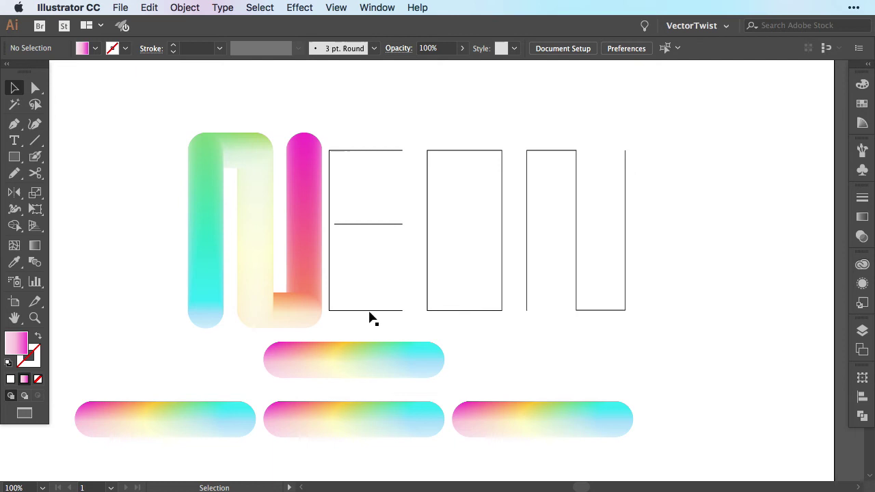
Wrap spare rainbow blends along the E outline and its middle bar.
{"action": "left_click", "coordinate": [353, 365]}
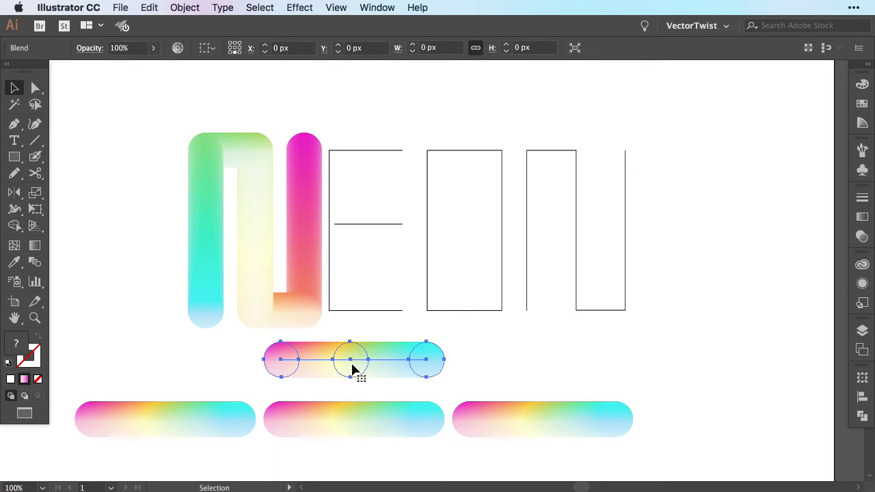
{"action": "left_click", "coordinate": [367, 310], "text": "shift"}
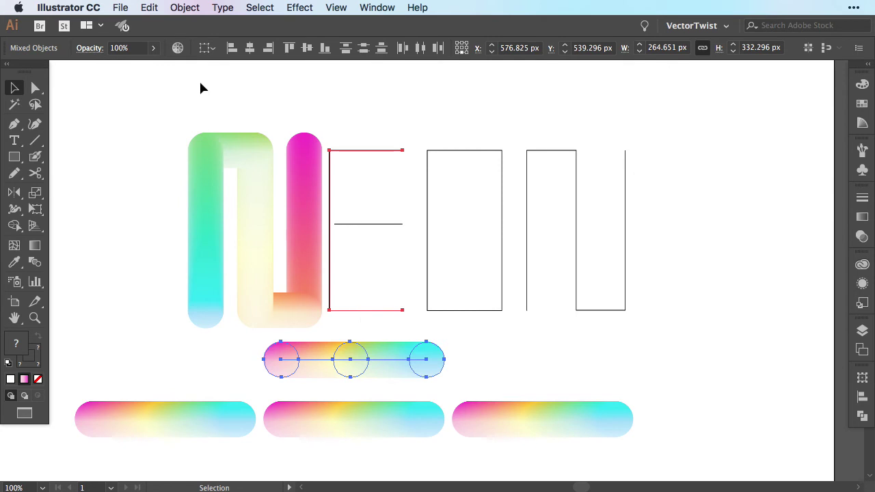
{"action": "left_click", "coordinate": [189, 8]}
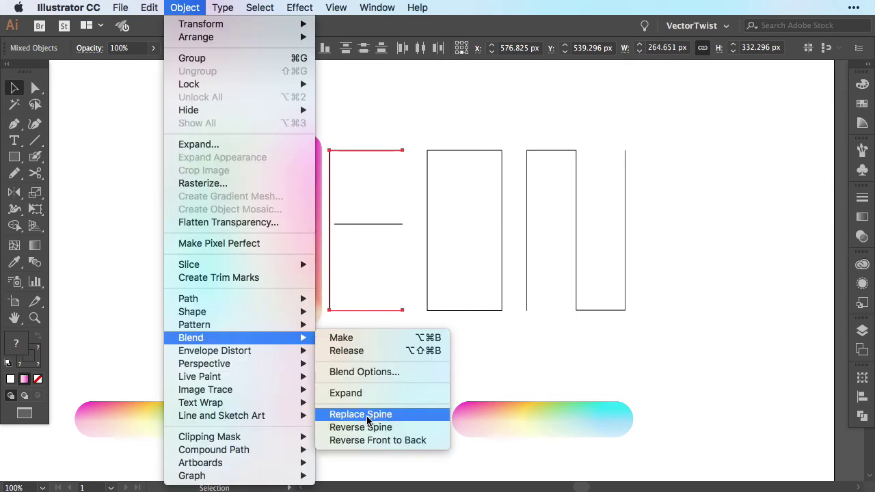
{"action": "left_click", "coordinate": [373, 422]}
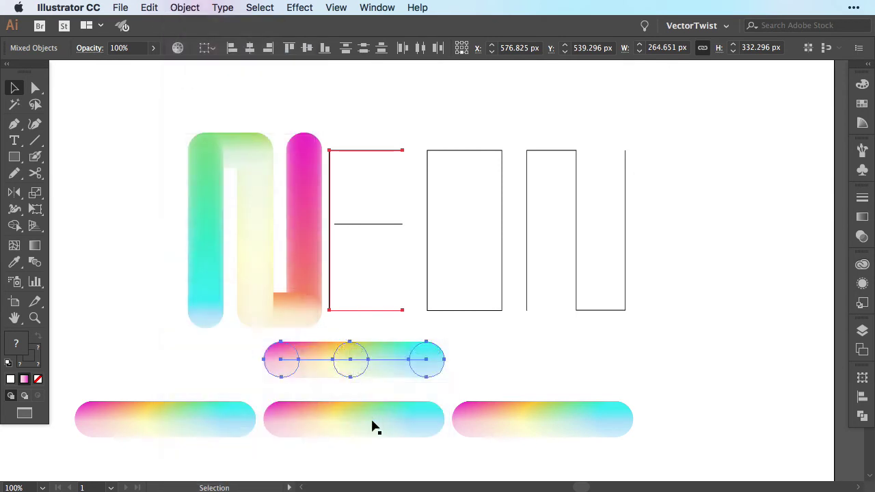
{"action": "left_click", "coordinate": [458, 371]}
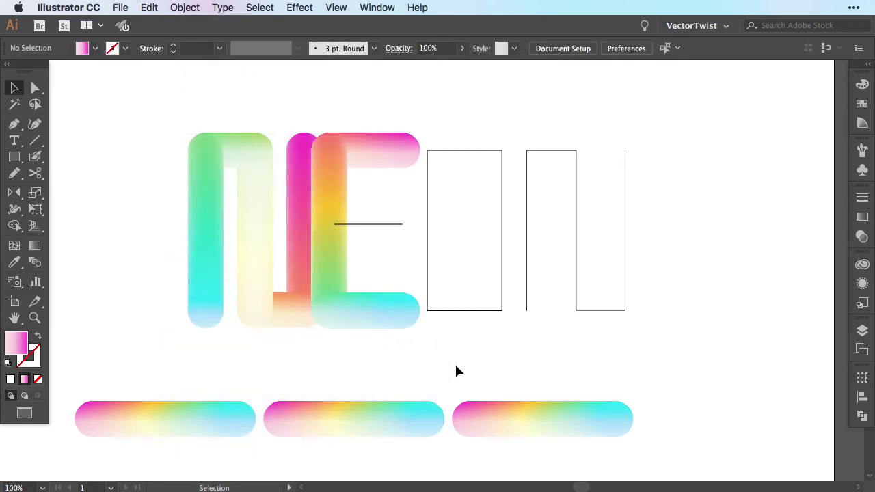
{"action": "left_click", "coordinate": [384, 225]}
{"action": "left_click", "coordinate": [212, 421], "text": "shift"}
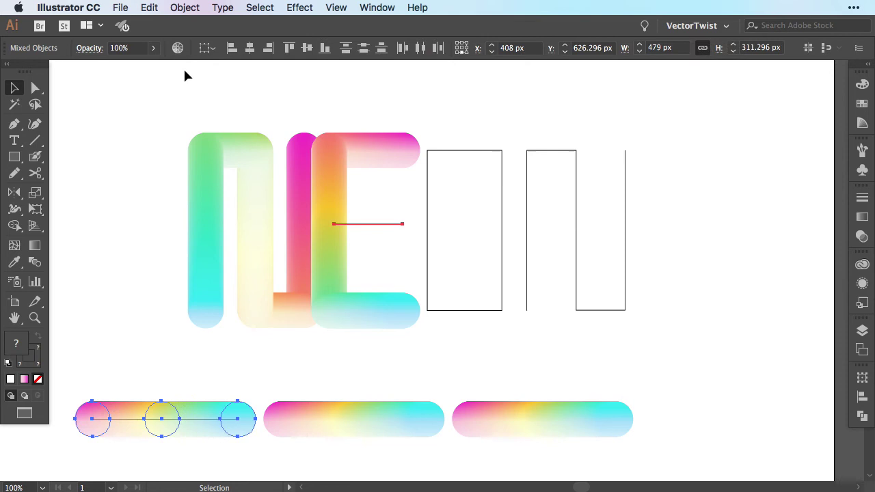
{"action": "left_click", "coordinate": [185, 7]}
Make a spare rainbow blend follow the O's rectangle outline via Replace Spine.
{"action": "left_click", "coordinate": [357, 412]}
{"action": "left_click", "coordinate": [458, 310]}
{"action": "left_click", "coordinate": [353, 418], "text": "shift"}
{"action": "left_click", "coordinate": [185, 8]}
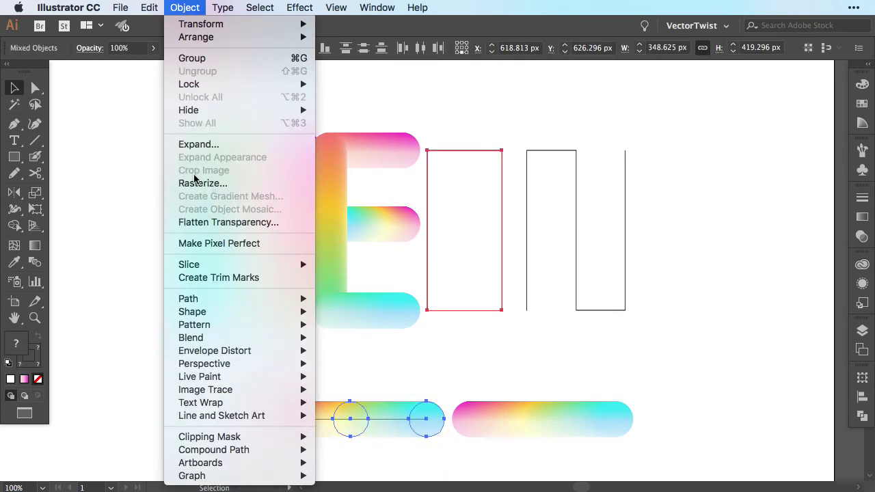
{"action": "left_click", "coordinate": [365, 413]}
Run the last spare rainbow blend along the final n-shaped outline.
{"action": "left_click", "coordinate": [576, 311]}
{"action": "left_click", "coordinate": [540, 418], "text": "shift"}
{"action": "left_click", "coordinate": [185, 8]}
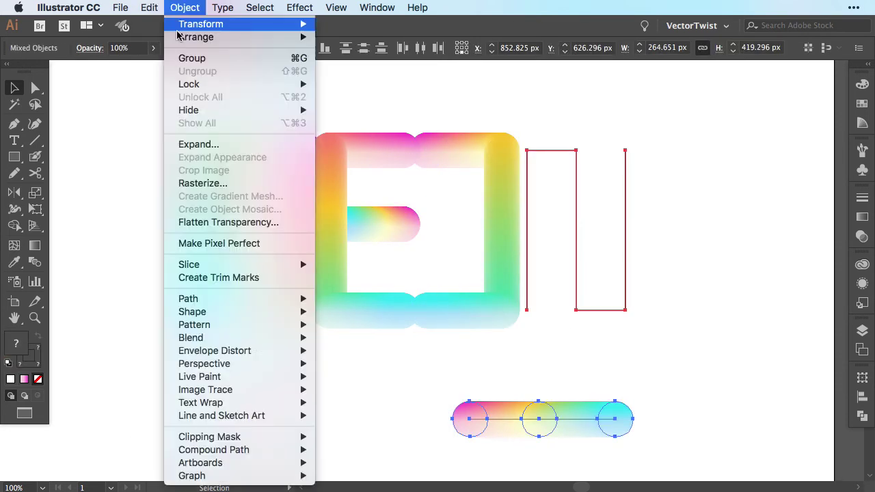
{"action": "left_click", "coordinate": [363, 412]}
{"action": "left_click", "coordinate": [547, 377]}
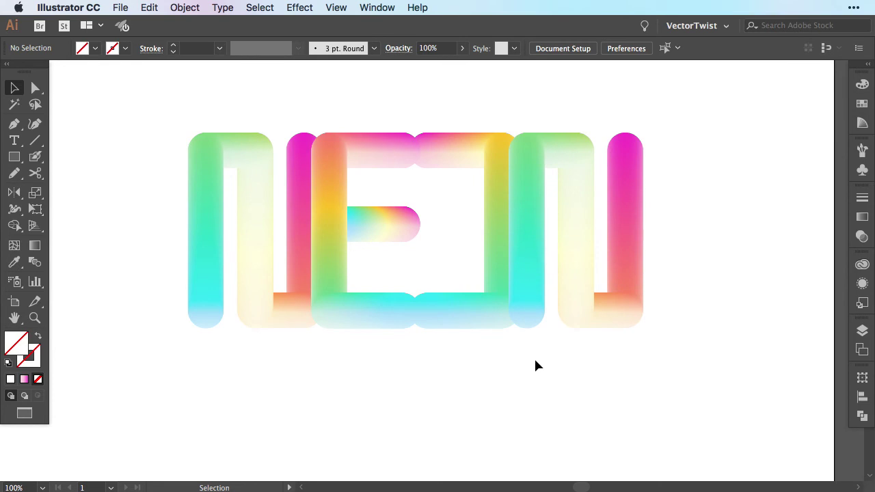
Add an anchor point to the O blend's spine with the Pen tool, then deselect.
{"action": "left_click", "coordinate": [465, 308]}
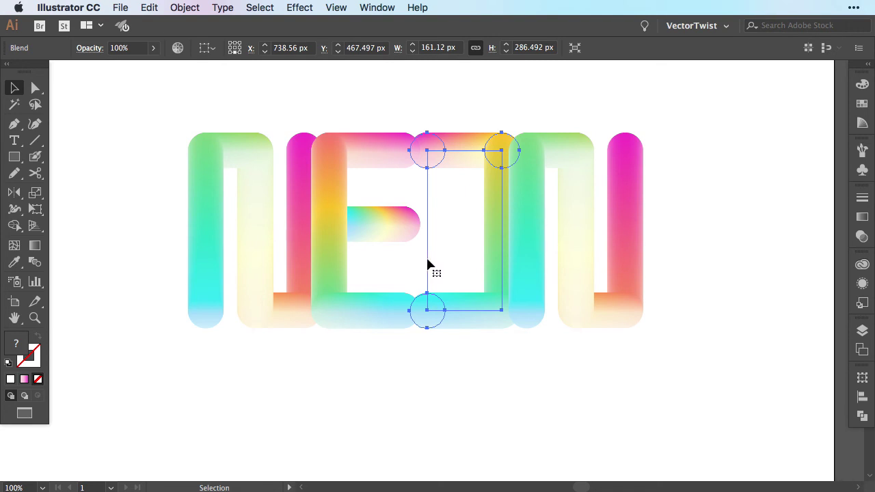
{"action": "key", "text": "p"}
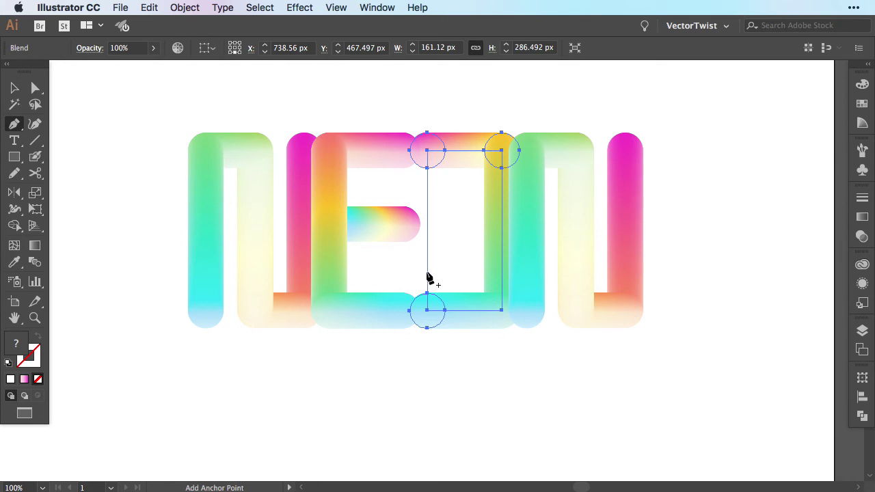
{"action": "left_click", "coordinate": [429, 275]}
{"action": "key", "text": "a"}
{"action": "key", "text": "ctrl+shift+a"}
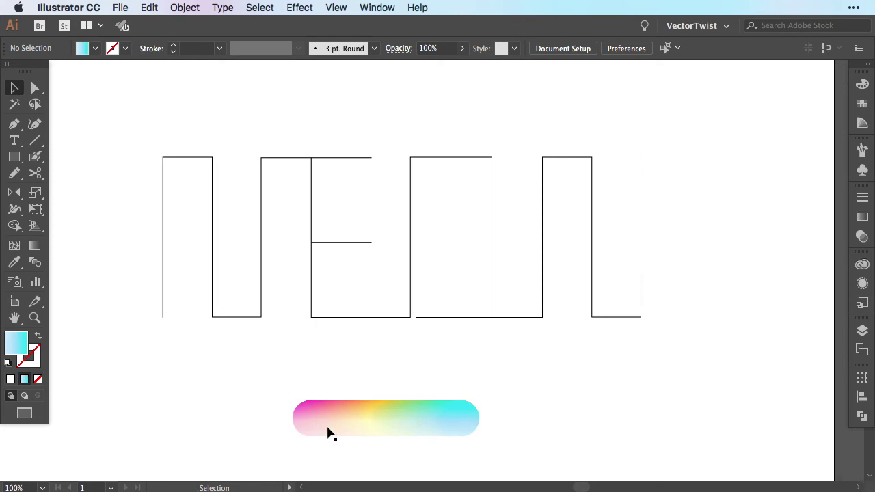
Replace the gradient bar's spine with the continuous NEON lettering outline.
{"action": "left_click", "coordinate": [322, 421]}
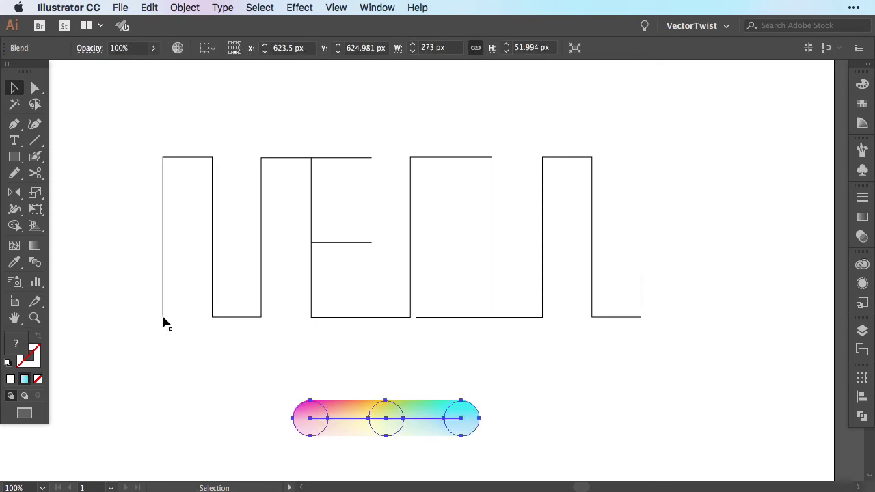
{"action": "left_click", "coordinate": [170, 158]}
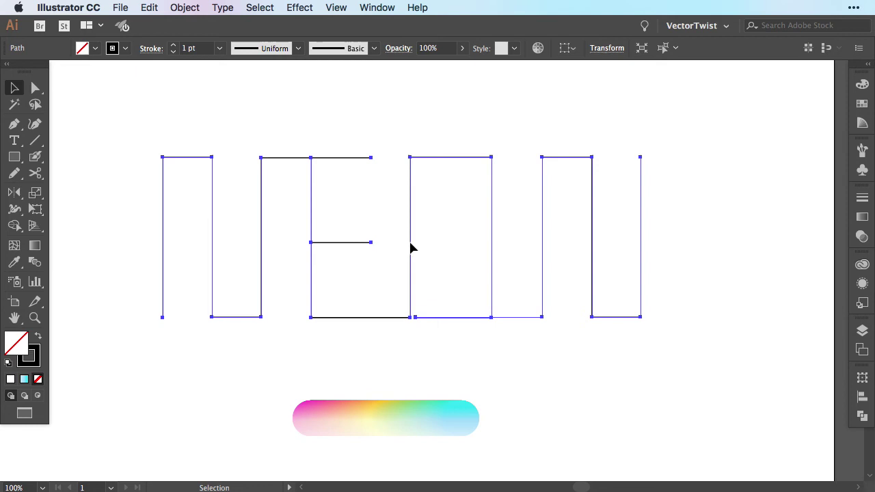
{"action": "left_click", "coordinate": [319, 330]}
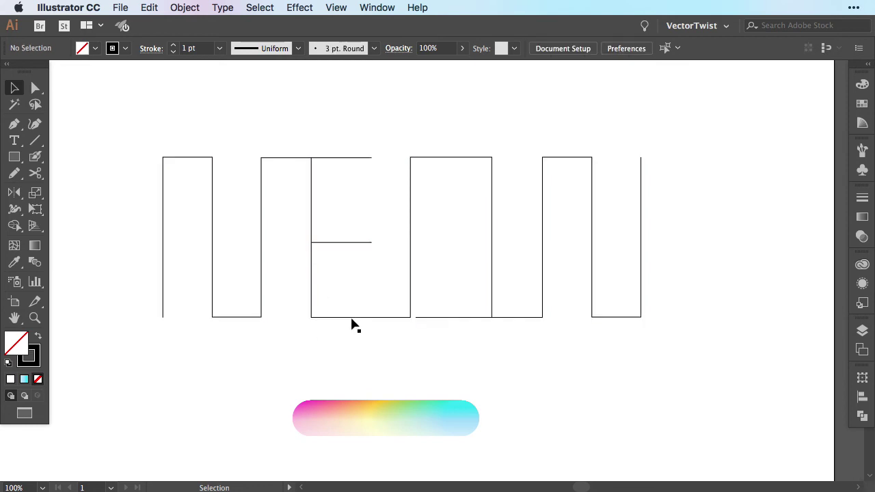
{"action": "left_click", "coordinate": [351, 319]}
{"action": "left_click", "coordinate": [353, 423], "text": "shift"}
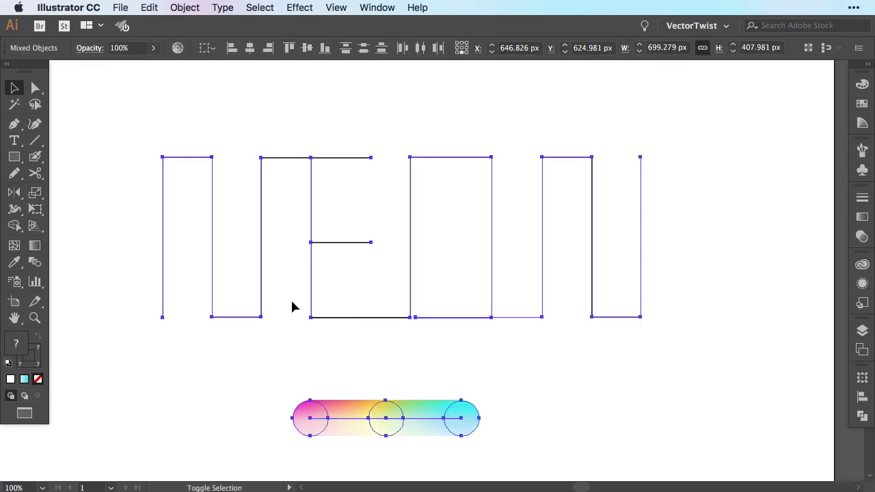
{"action": "left_click", "coordinate": [184, 7]}
{"action": "mouse_move", "coordinate": [260, 338]}
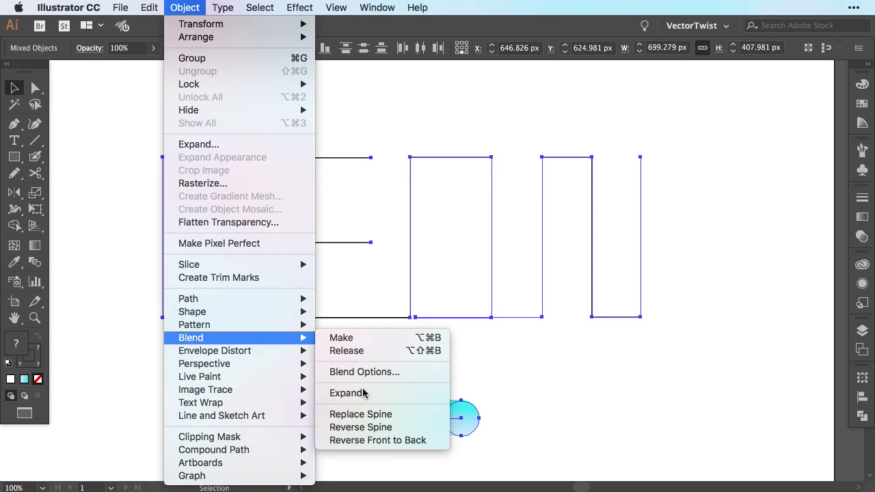
{"action": "left_click", "coordinate": [395, 413]}
{"action": "left_click", "coordinate": [491, 373]}
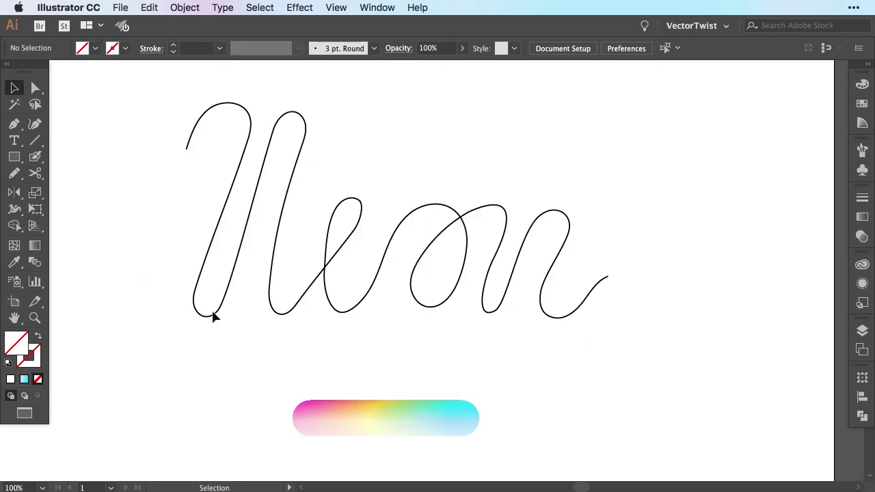
Replace the gradient bar's spine with the cursive Neon path, then deselect.
{"action": "left_click", "coordinate": [213, 313]}
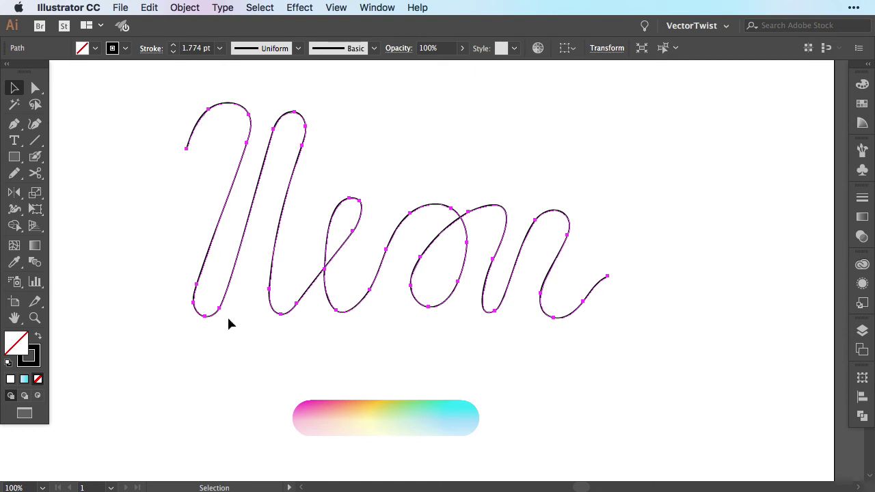
{"action": "left_click", "coordinate": [380, 424], "text": "shift"}
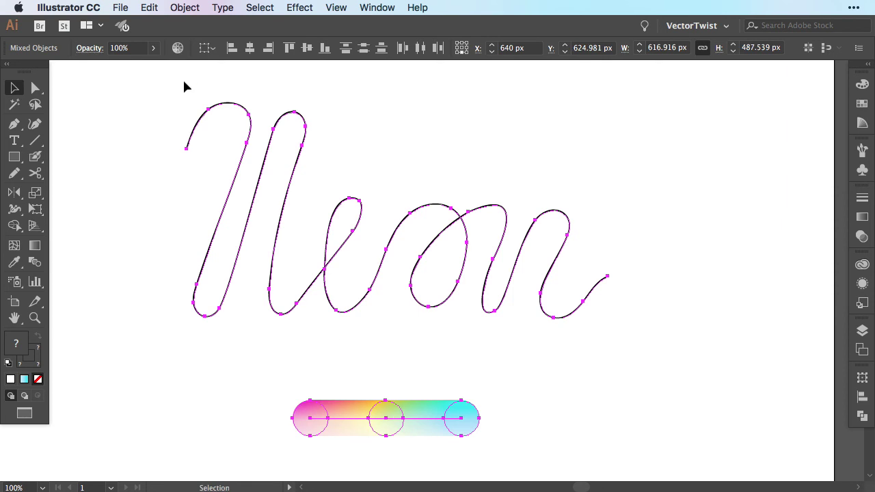
{"action": "left_click", "coordinate": [184, 8]}
{"action": "mouse_move", "coordinate": [276, 337]}
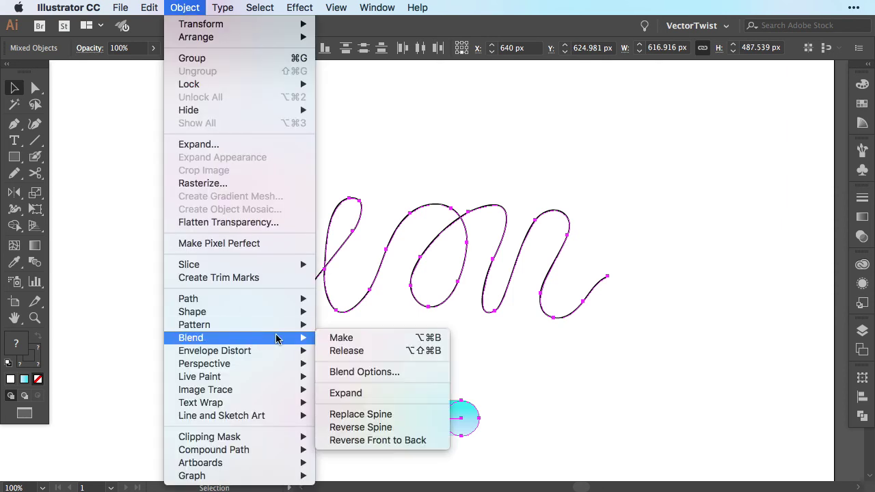
{"action": "left_click", "coordinate": [366, 414]}
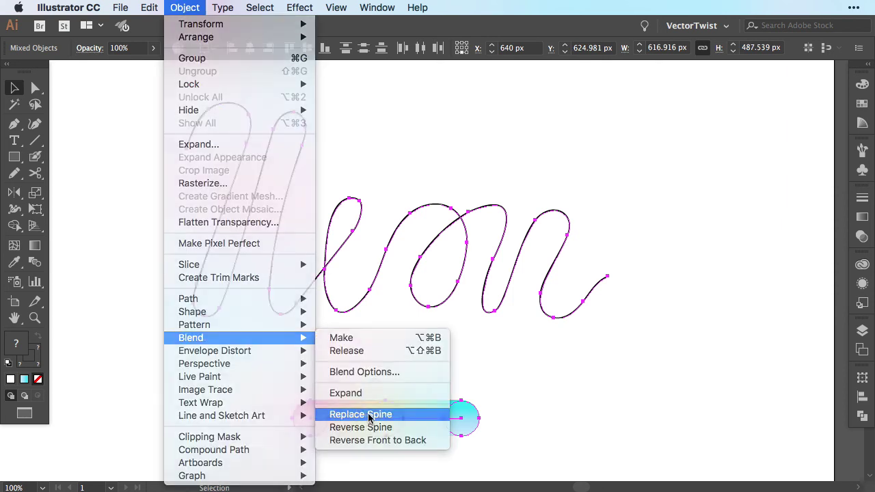
{"action": "left_click", "coordinate": [570, 398]}
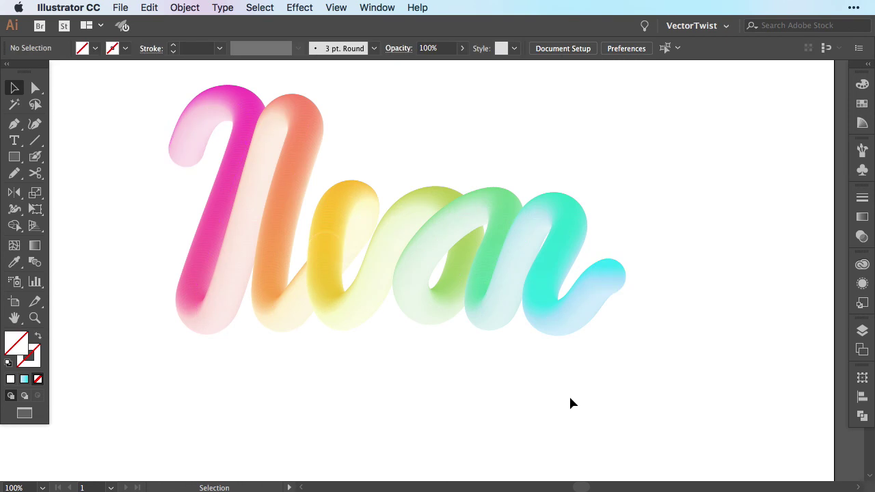
Reverse the spine of the script Neon tube blend.
{"action": "scroll", "coordinate": [398, 315], "scroll_direction": "up", "scroll_amount": 1}
{"action": "left_click", "coordinate": [398, 316]}
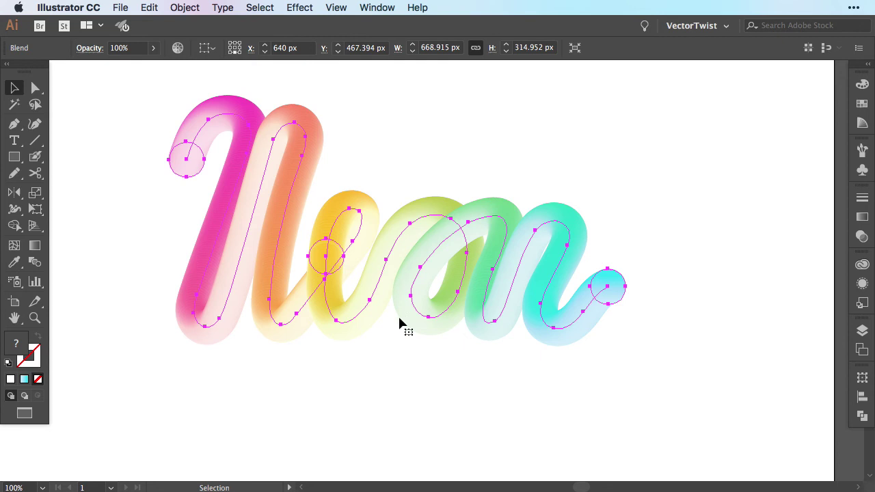
{"action": "left_click", "coordinate": [184, 7]}
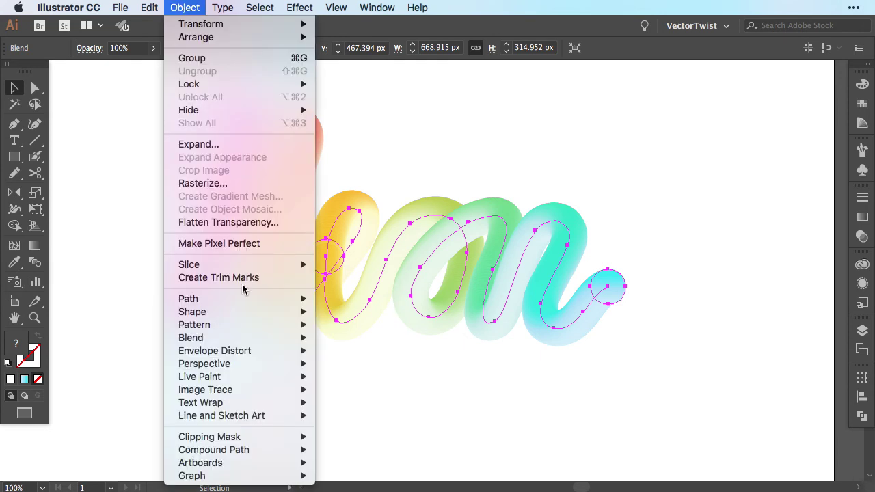
{"action": "mouse_move", "coordinate": [260, 347]}
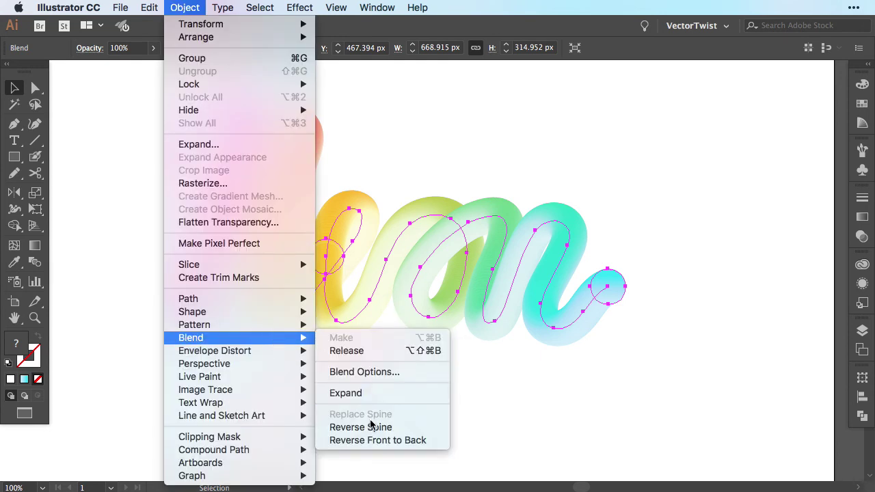
{"action": "left_click", "coordinate": [376, 429]}
{"action": "left_click", "coordinate": [386, 404]}
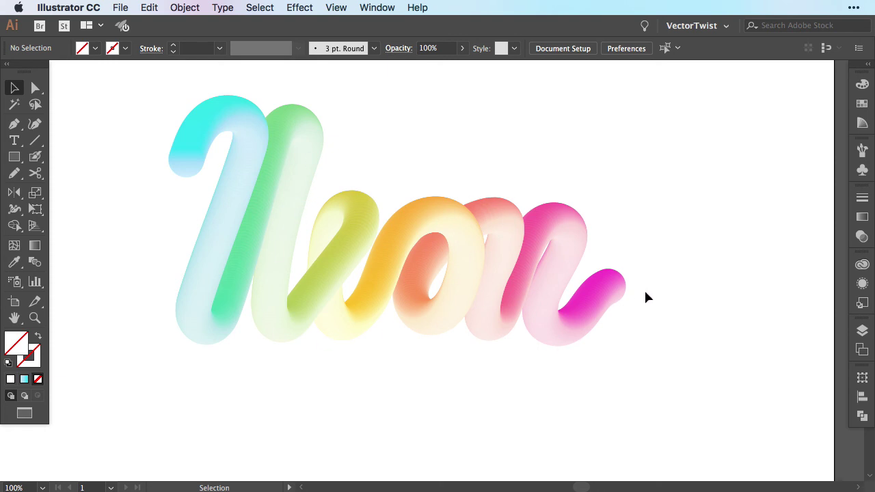
Reverse the script blend's spine again and reverse it front to back, pink on top.
{"action": "left_click", "coordinate": [619, 290]}
{"action": "left_click", "coordinate": [185, 8]}
{"action": "mouse_move", "coordinate": [271, 337]}
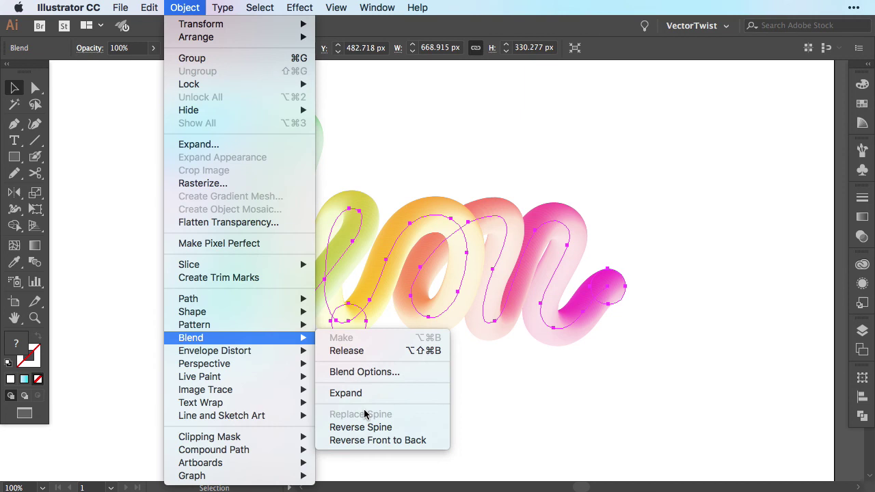
{"action": "left_click", "coordinate": [367, 426]}
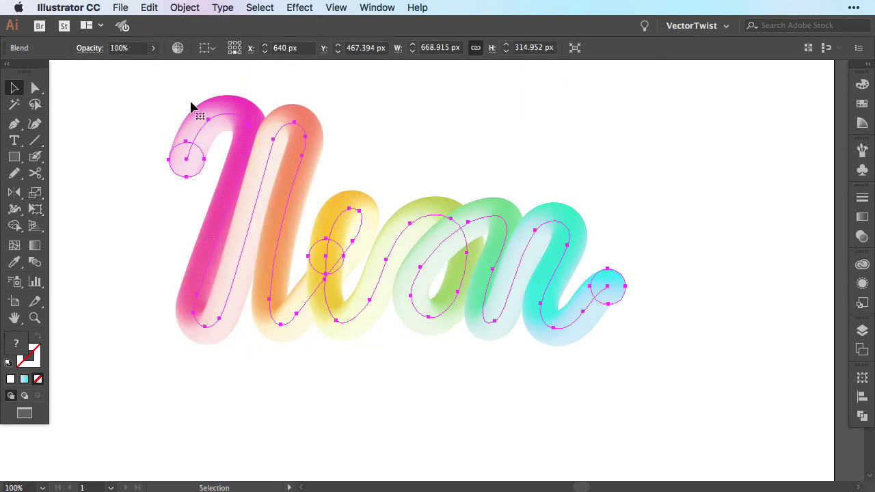
{"action": "left_click", "coordinate": [187, 9]}
{"action": "mouse_move", "coordinate": [241, 339]}
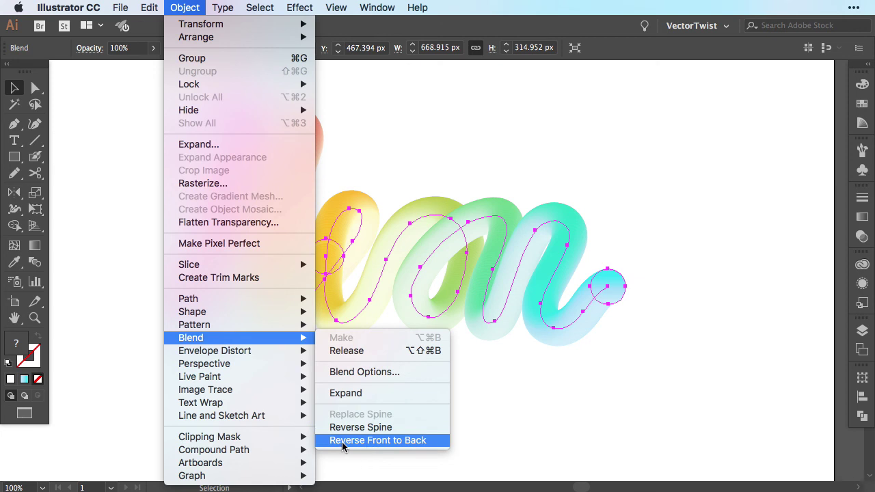
{"action": "left_click", "coordinate": [386, 443]}
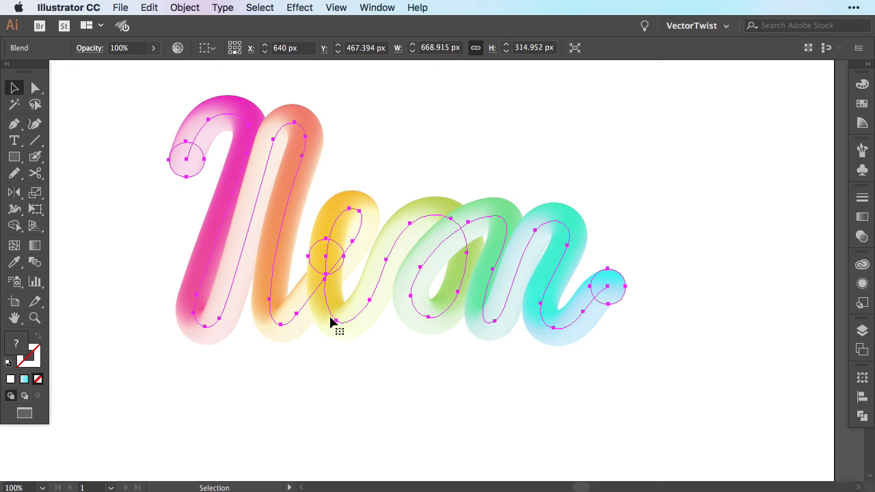
Direct-select the blend's start circle, undo a trial blue fill, and rotate it about 45°.
{"action": "key", "text": "a"}
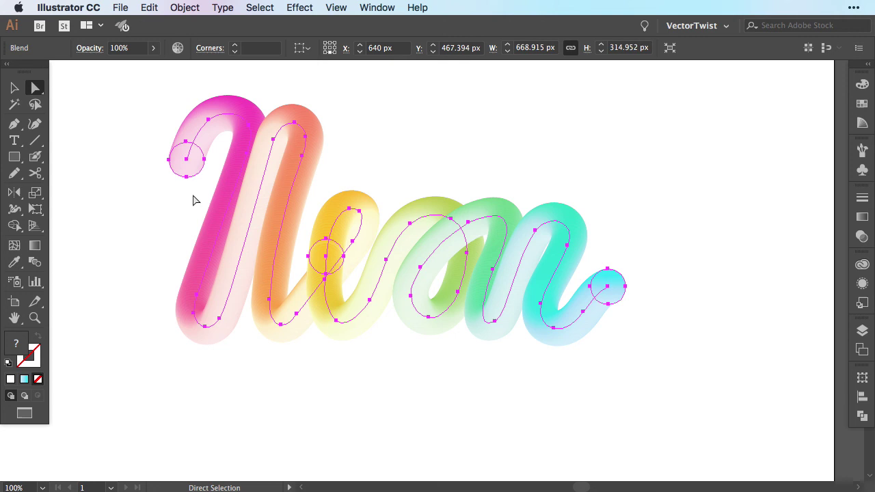
{"action": "left_click", "coordinate": [191, 198]}
{"action": "left_click", "coordinate": [192, 163]}
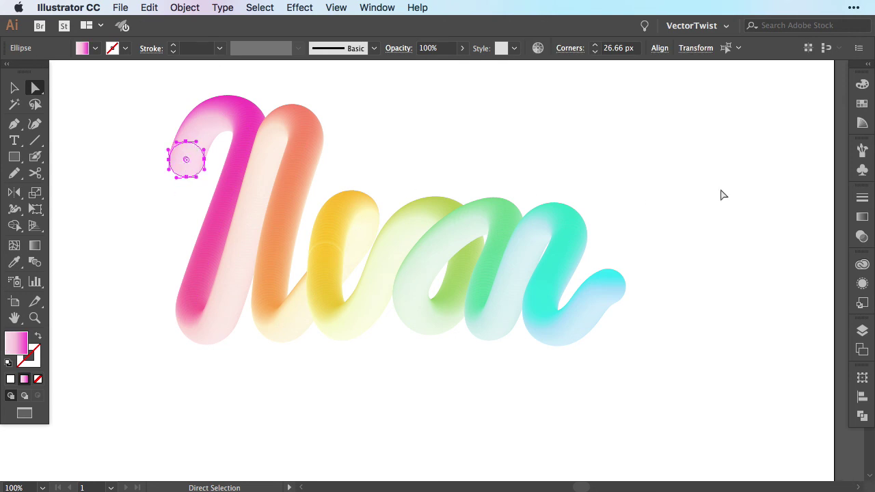
{"action": "left_click", "coordinate": [862, 103]}
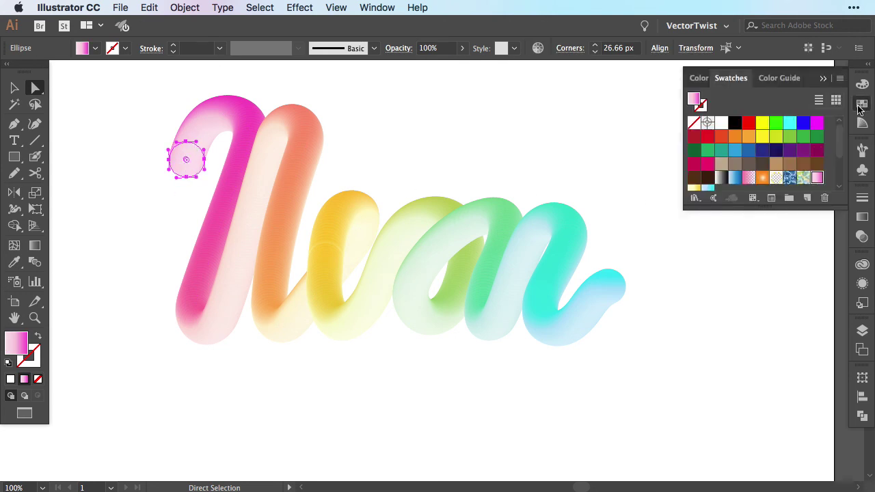
{"action": "left_click", "coordinate": [735, 151]}
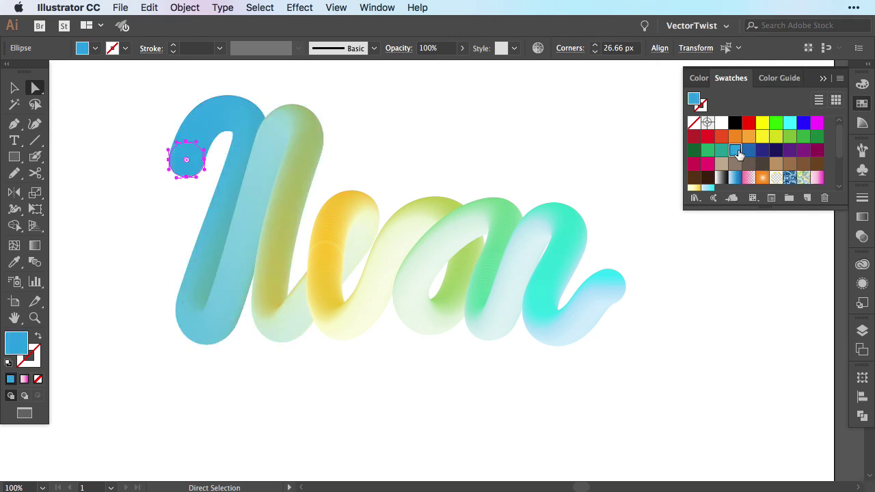
{"action": "key", "text": "super+z"}
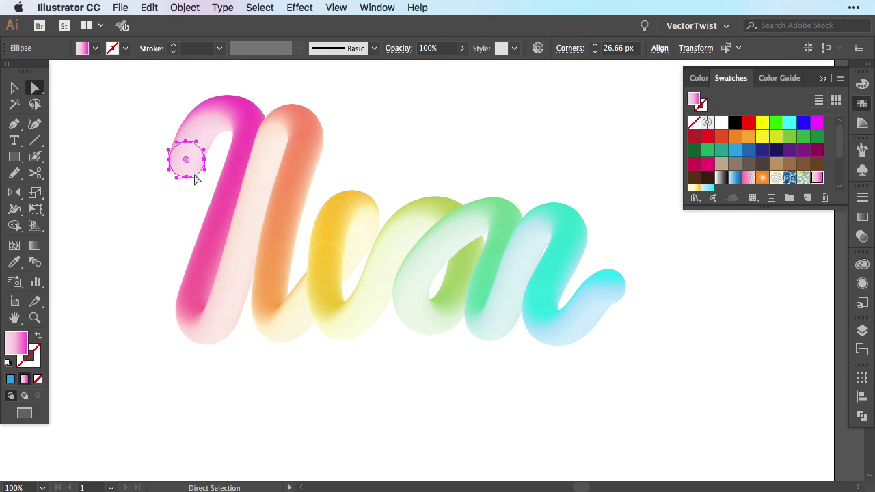
{"action": "key", "text": "e"}
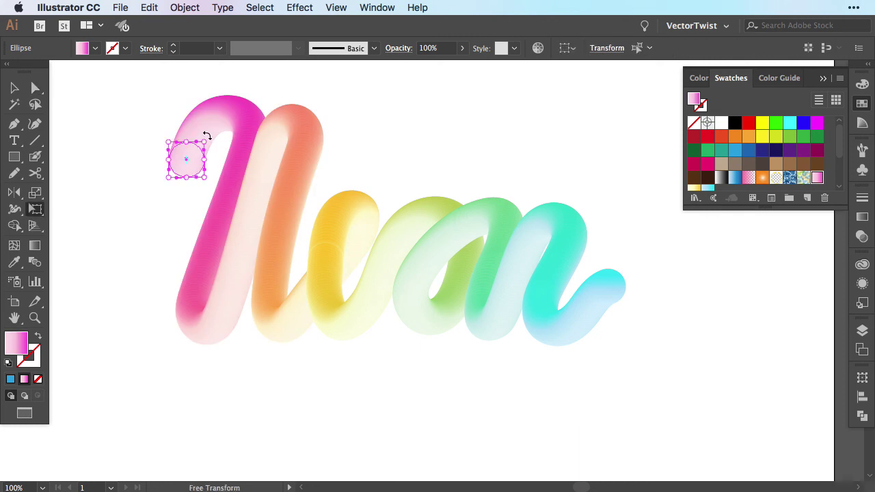
{"action": "left_click_drag", "start_coordinate": [207, 136], "coordinate": [187, 194]}
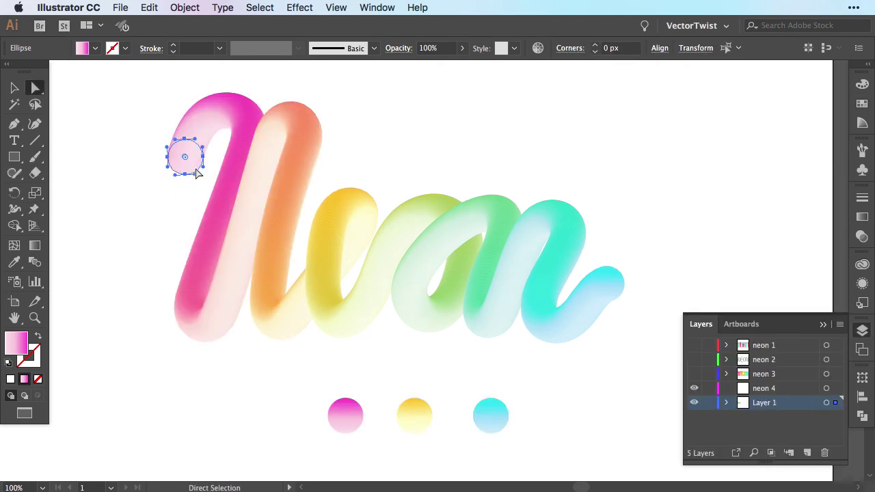
Redraw the start circle's pink gradient diagonally from upper right to lower left.
{"action": "key", "text": "g"}
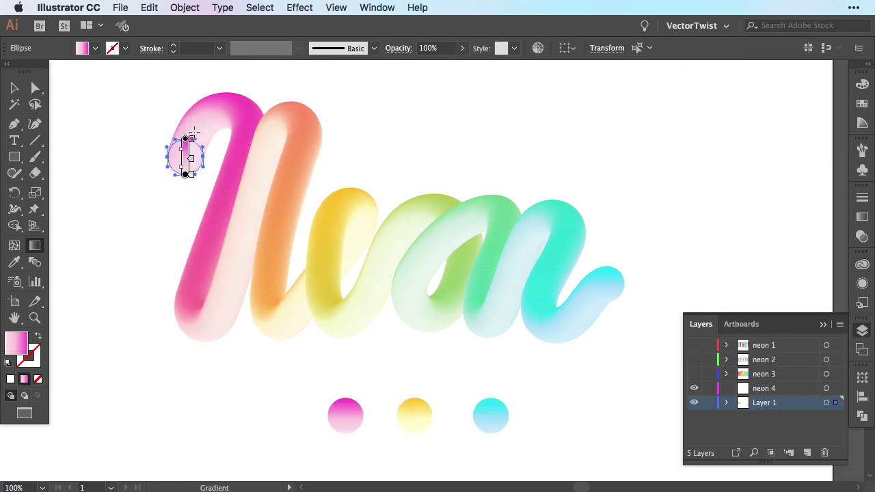
{"action": "left_click_drag", "start_coordinate": [177, 137], "coordinate": [178, 171]}
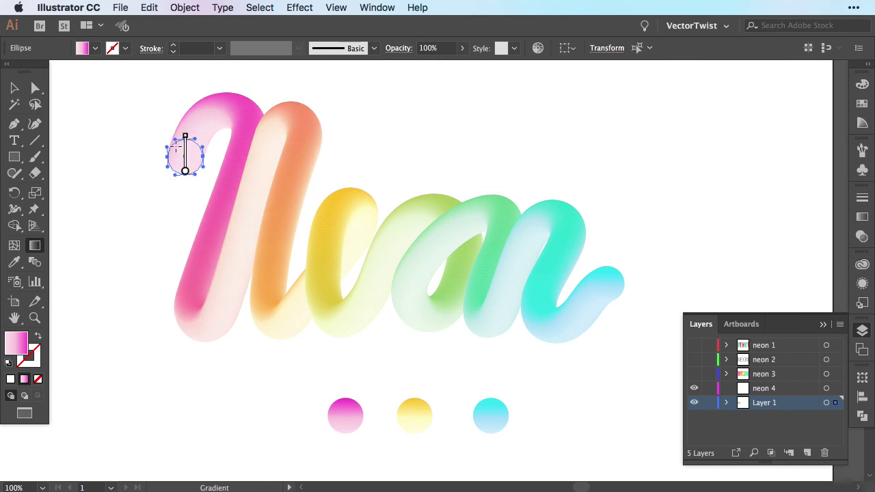
{"action": "left_click_drag", "start_coordinate": [200, 136], "coordinate": [165, 185]}
{"action": "mouse_move", "coordinate": [194, 151]}
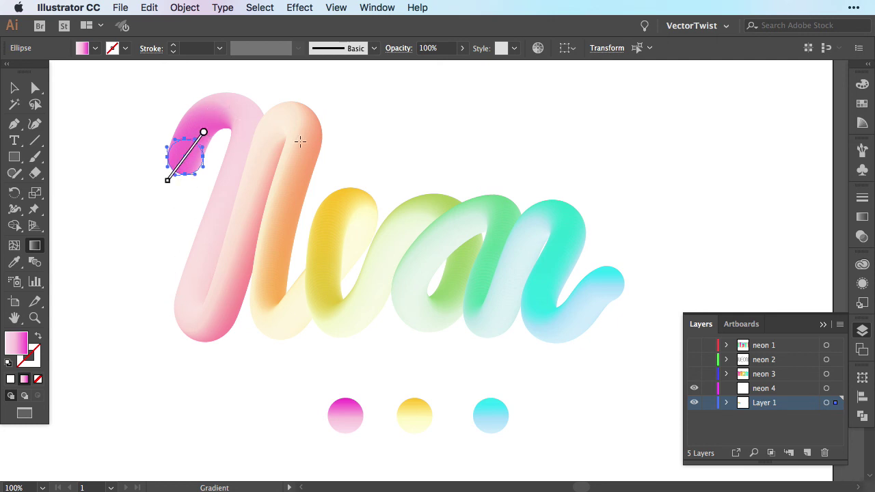
Select the pink, yellow and cyan circles below the word together.
{"action": "key", "text": "v"}
{"action": "left_click", "coordinate": [122, 232]}
{"action": "left_click", "coordinate": [352, 425]}
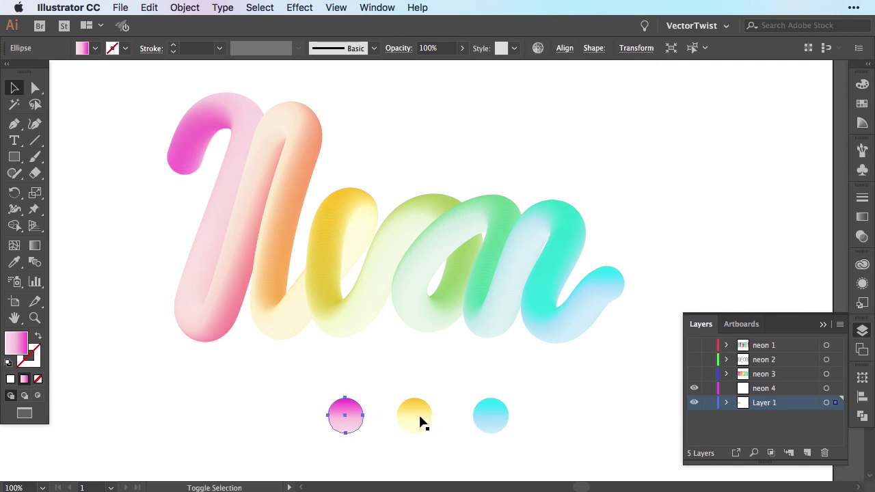
{"action": "left_click", "coordinate": [420, 420], "text": "shift"}
{"action": "left_click", "coordinate": [503, 415], "text": "shift"}
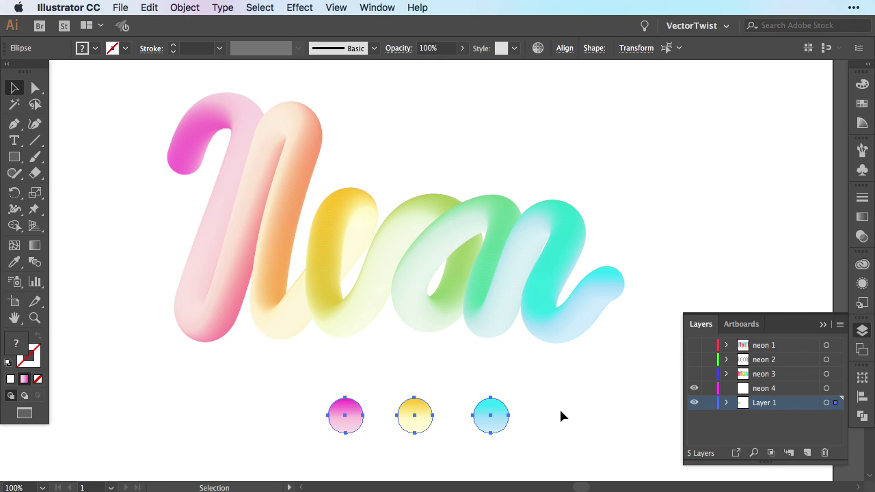
{"action": "left_click", "coordinate": [185, 7]}
{"action": "mouse_move", "coordinate": [222, 339]}
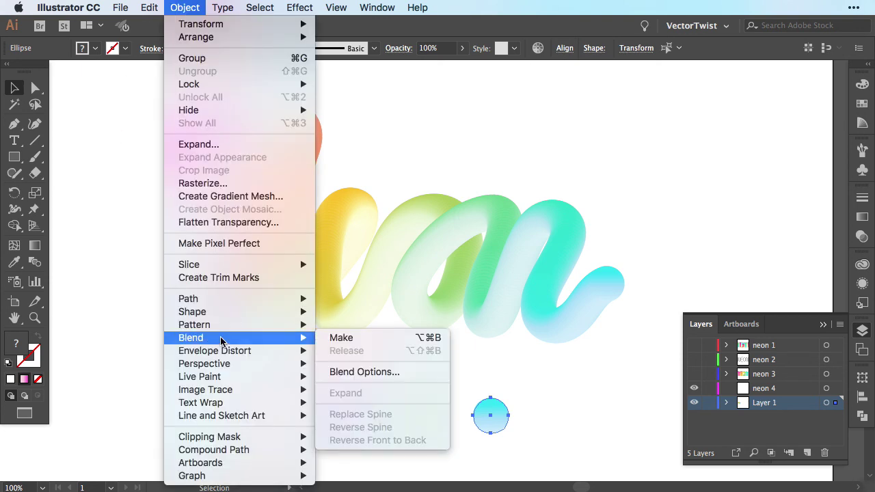
{"action": "left_click", "coordinate": [361, 339]}
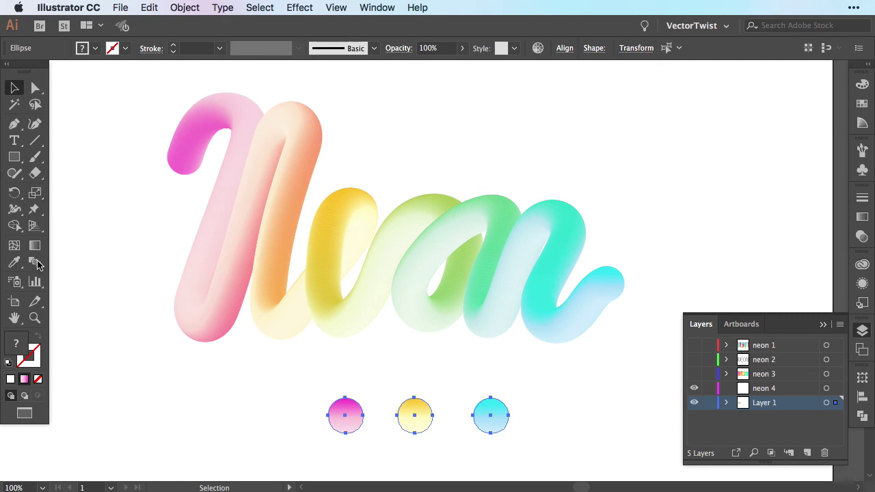
{"action": "left_click", "coordinate": [36, 264]}
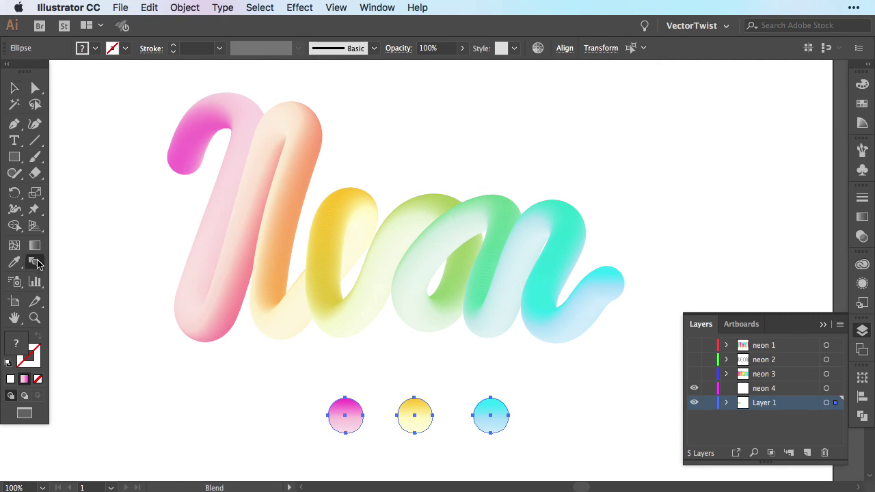
{"action": "double_click", "coordinate": [36, 264]}
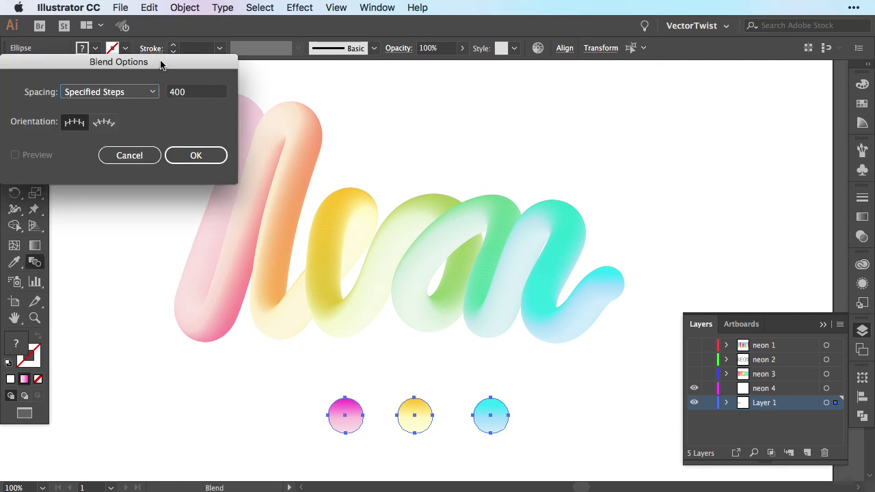
{"action": "left_click_drag", "start_coordinate": [161, 65], "coordinate": [253, 96]}
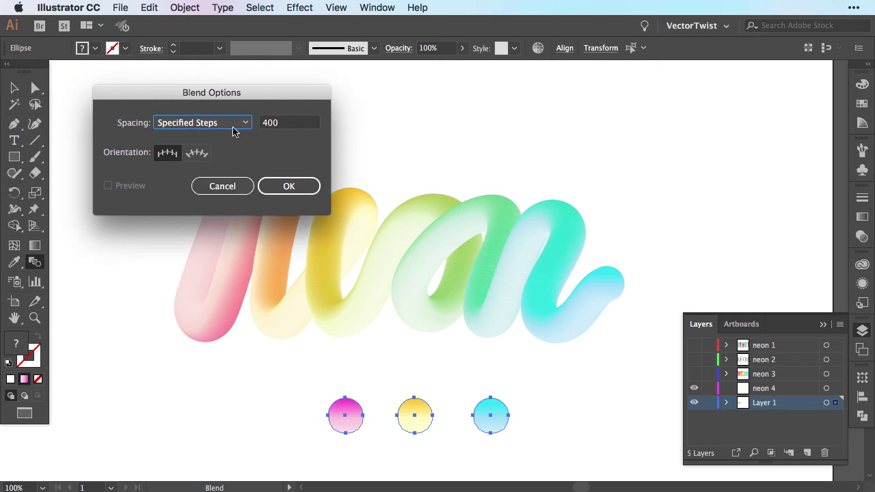
{"action": "left_click", "coordinate": [213, 125]}
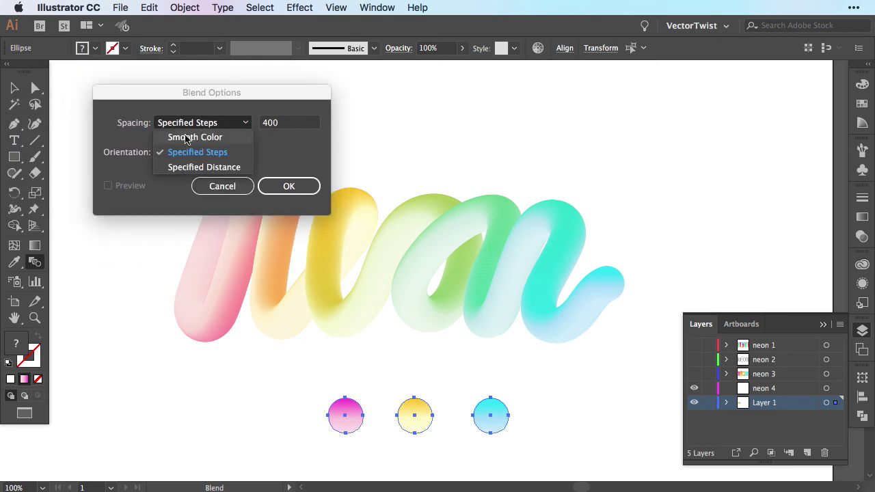